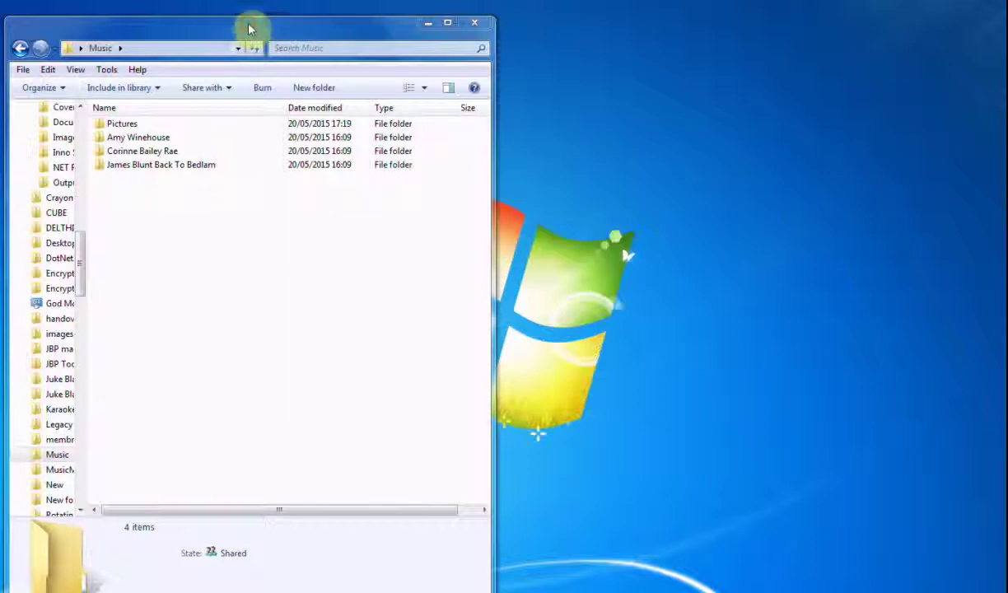
Move the Explorer window right and select the Amy Winehouse, Corinne Bailey Rae and James Blunt folders.
{"action": "left_click_drag", "start_coordinate": [252, 29], "coordinate": [311, 22]}
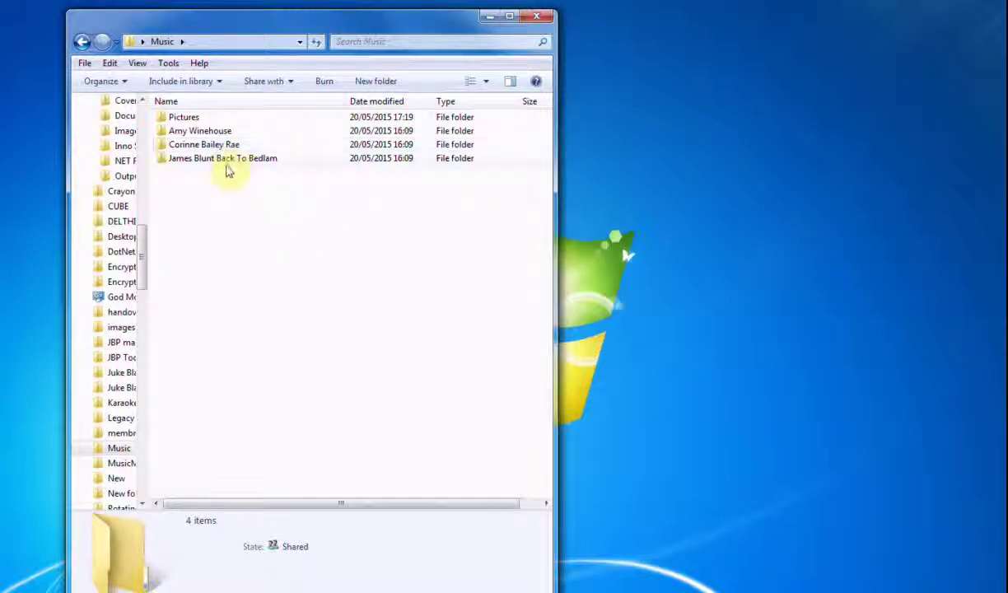
{"action": "left_click_drag", "start_coordinate": [297, 29], "coordinate": [365, 27]}
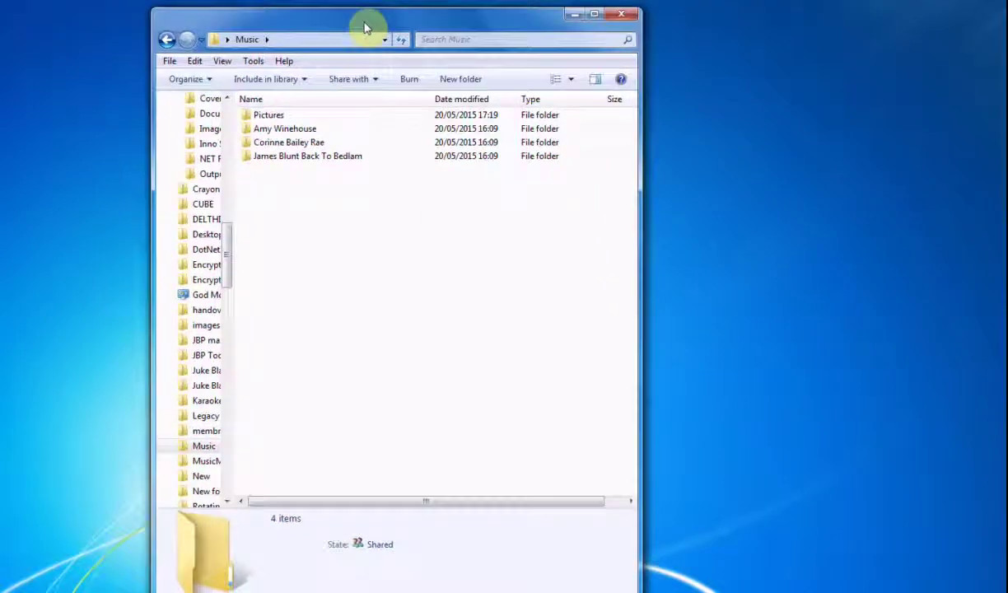
{"action": "left_click", "coordinate": [294, 130]}
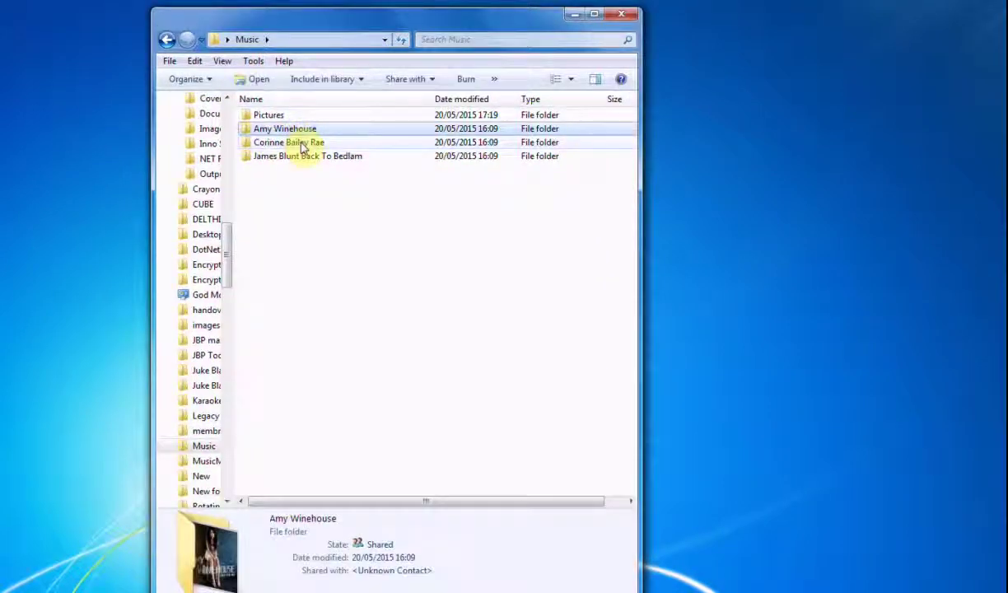
{"action": "left_click", "coordinate": [300, 143]}
{"action": "left_click", "coordinate": [305, 159]}
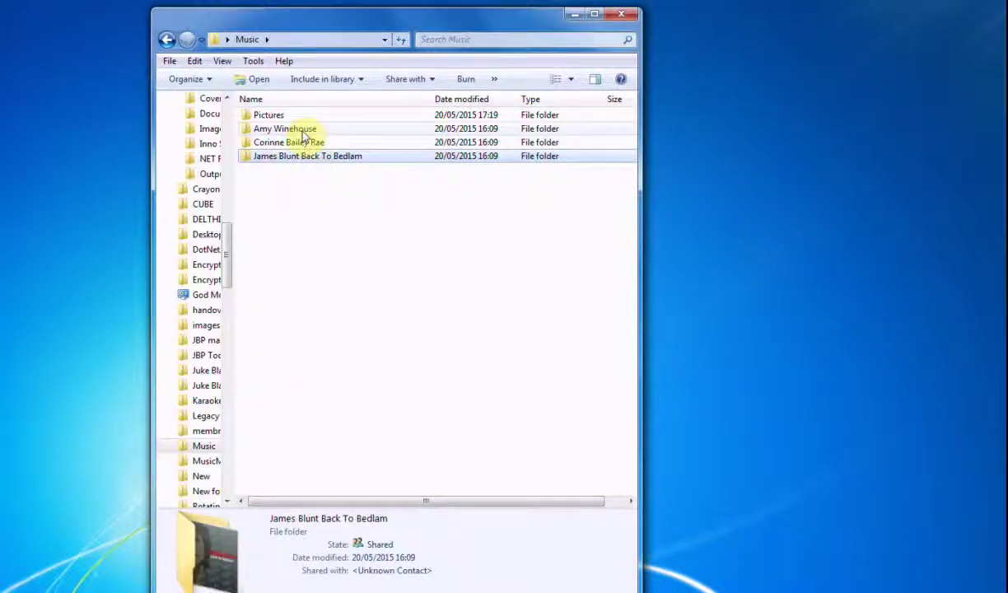
Open Amy Winehouse, inspect tracks like Just Friends and Rehab, and enlarge the folder.jpg cover preview.
{"action": "double_click", "coordinate": [294, 129]}
{"action": "left_click", "coordinate": [317, 156]}
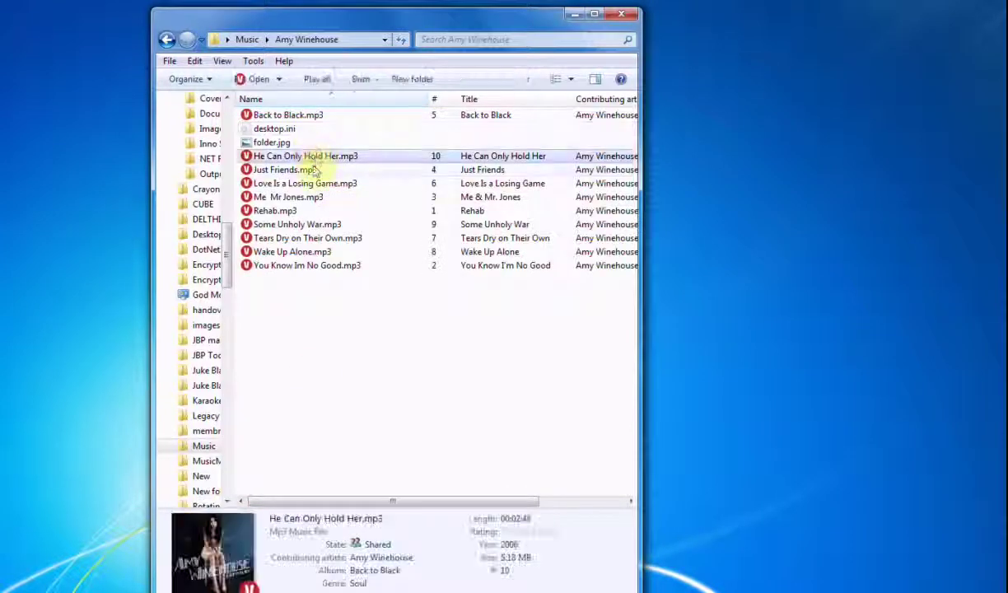
{"action": "left_click", "coordinate": [316, 169]}
{"action": "left_click", "coordinate": [324, 211]}
{"action": "left_click", "coordinate": [322, 252]}
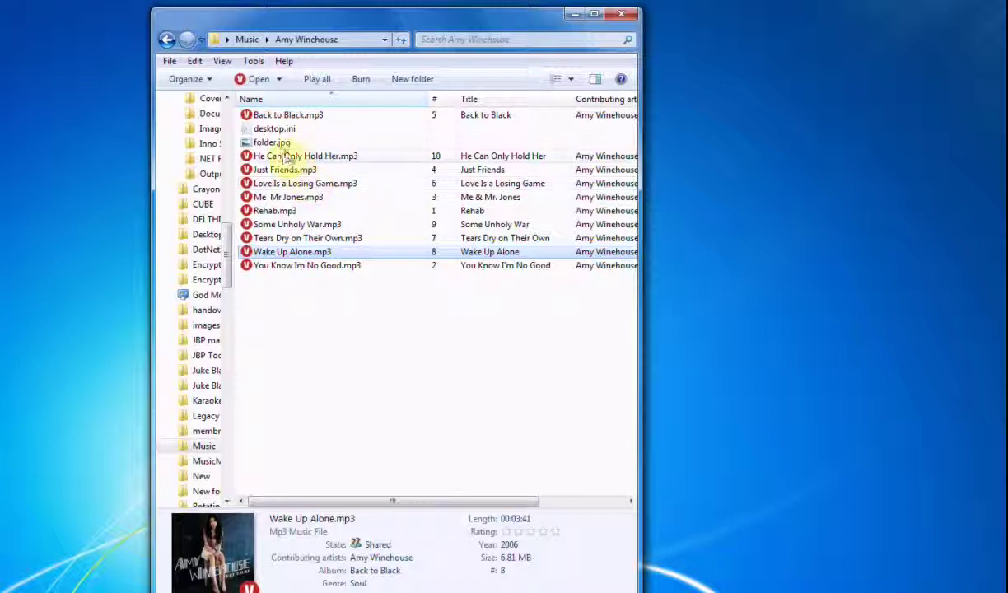
{"action": "left_click", "coordinate": [260, 141]}
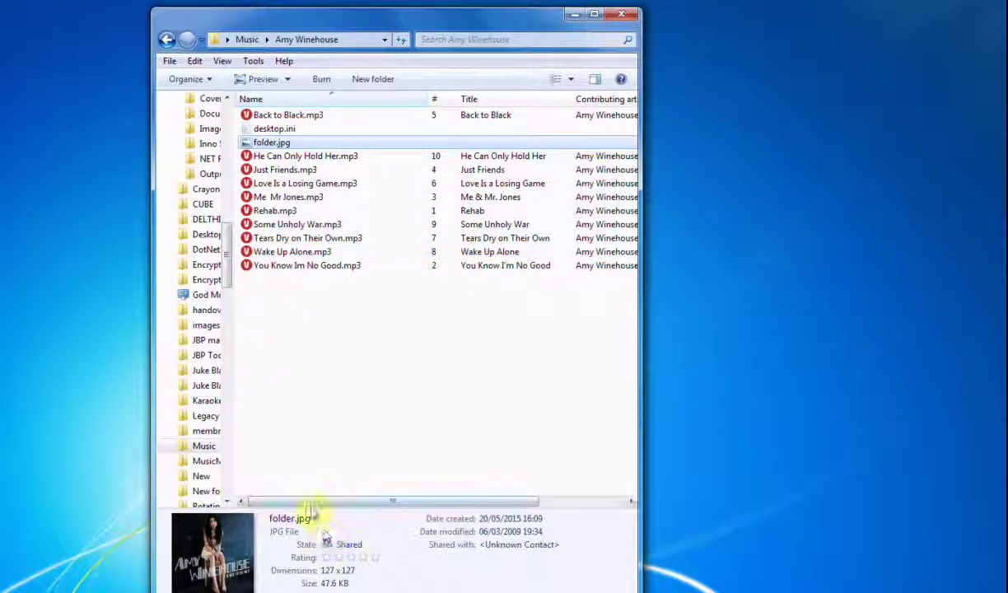
{"action": "left_click_drag", "start_coordinate": [308, 506], "coordinate": [335, 476]}
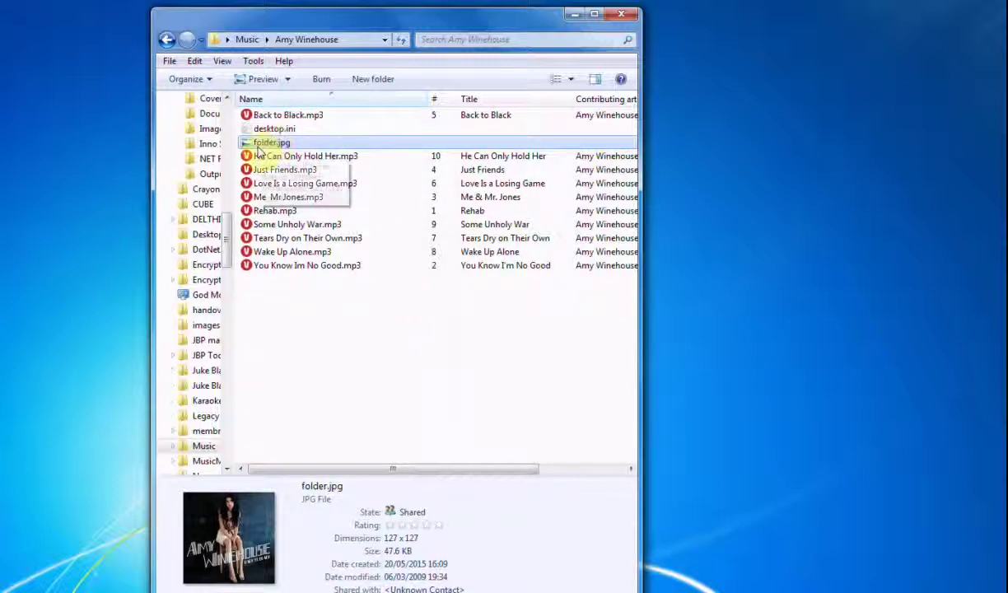
Return to Music, click through its album folders, and move the Music window aside.
{"action": "left_click", "coordinate": [165, 40]}
{"action": "left_click", "coordinate": [288, 141]}
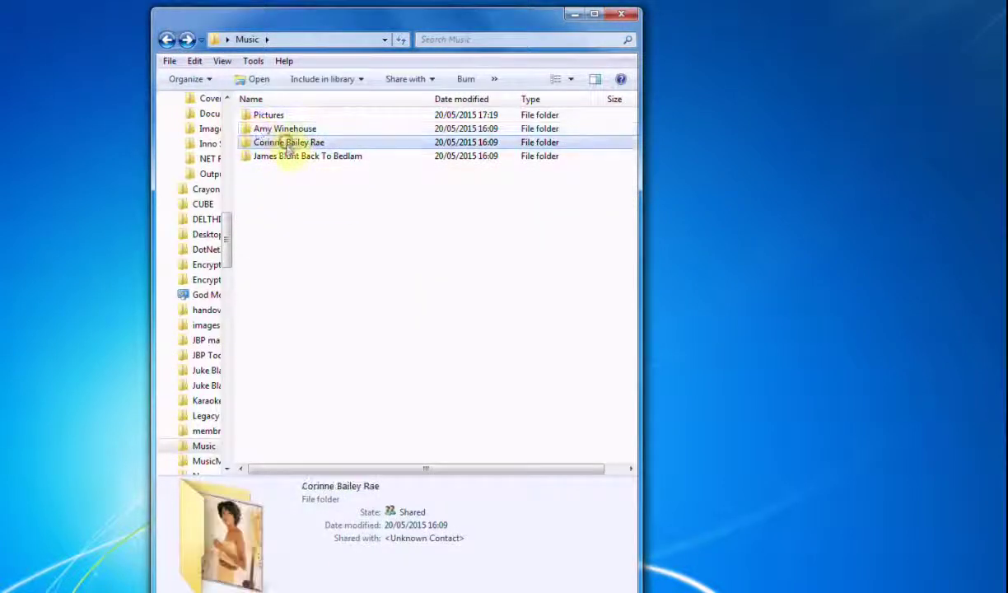
{"action": "left_click", "coordinate": [290, 156]}
{"action": "left_click", "coordinate": [290, 142]}
{"action": "left_click", "coordinate": [275, 129]}
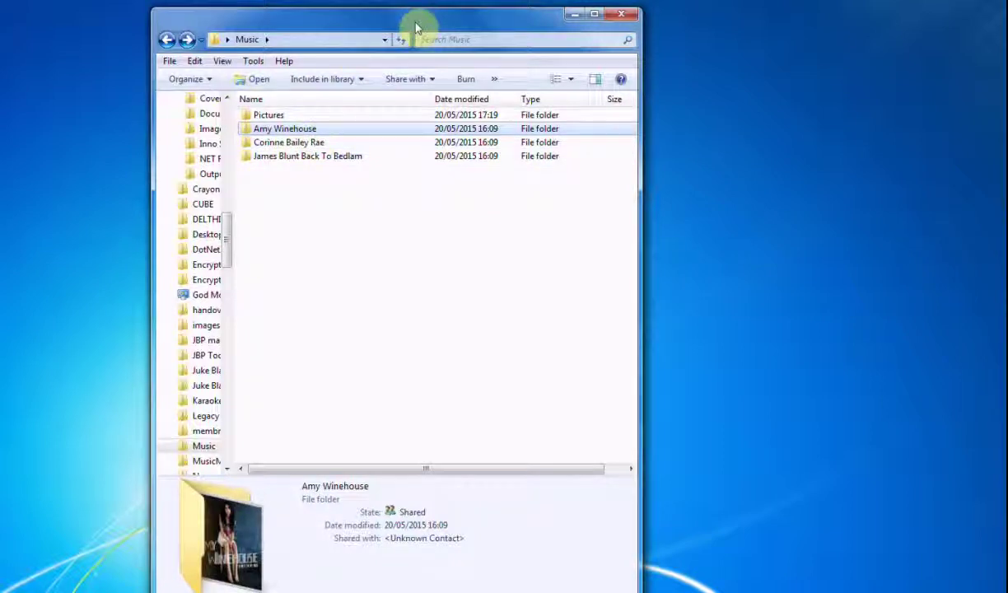
{"action": "left_click_drag", "start_coordinate": [416, 28], "coordinate": [241, 49]}
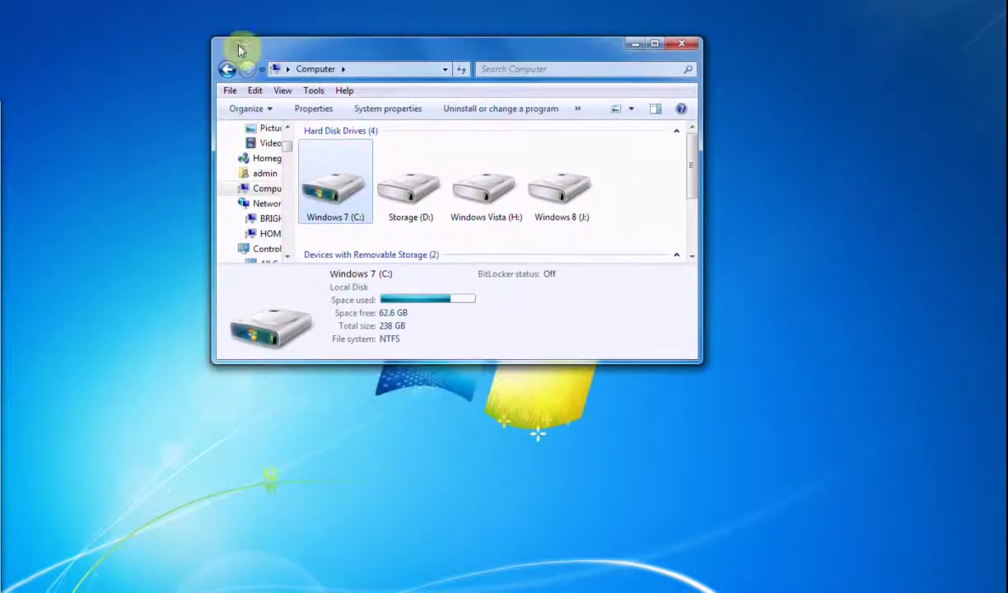
Open Windows 7 (C:), make the window taller, and open the empty JBP folder.
{"action": "double_click", "coordinate": [337, 198]}
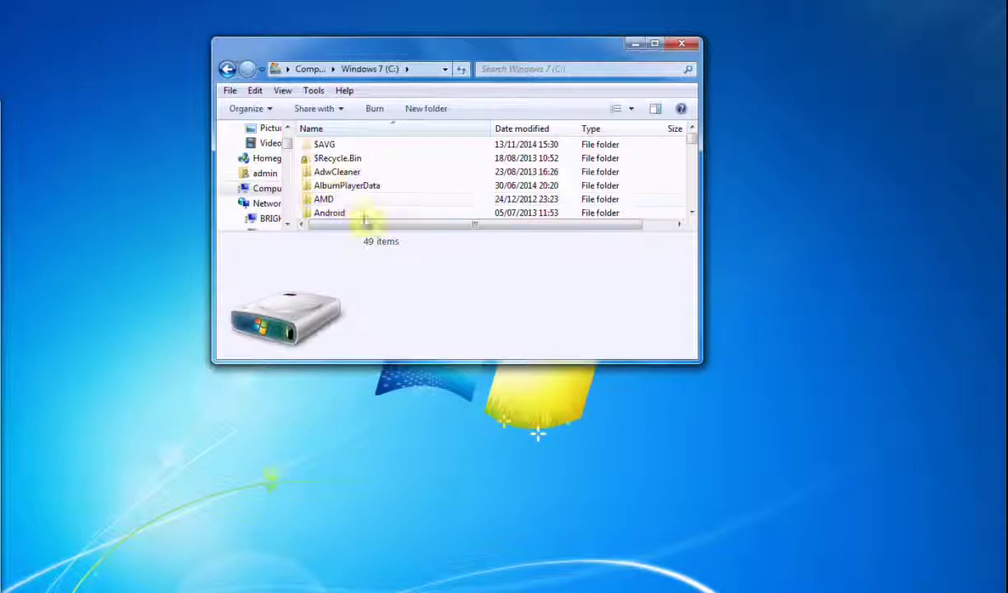
{"action": "left_click_drag", "start_coordinate": [430, 362], "coordinate": [432, 546]}
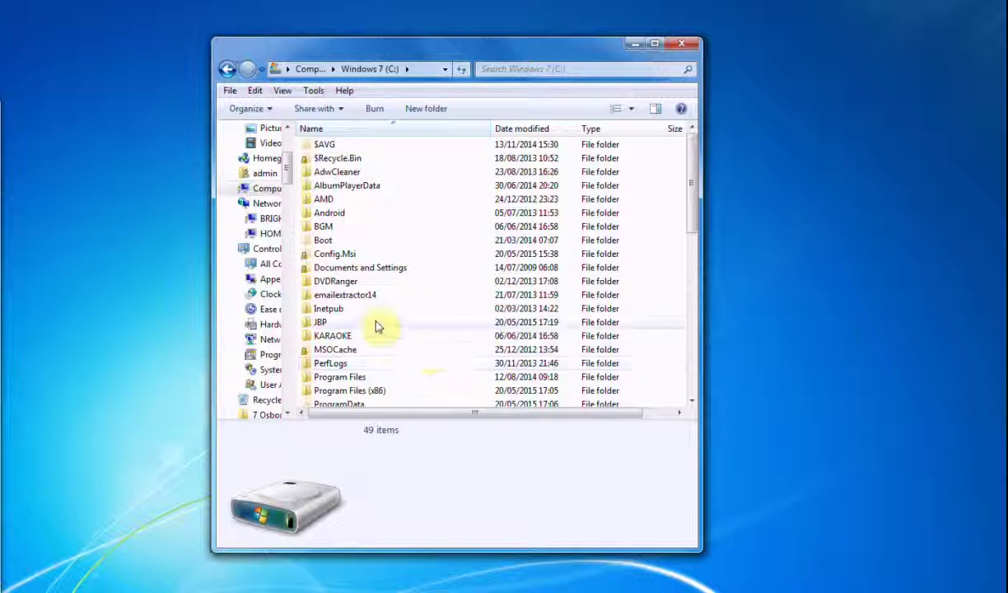
{"action": "left_click", "coordinate": [349, 322]}
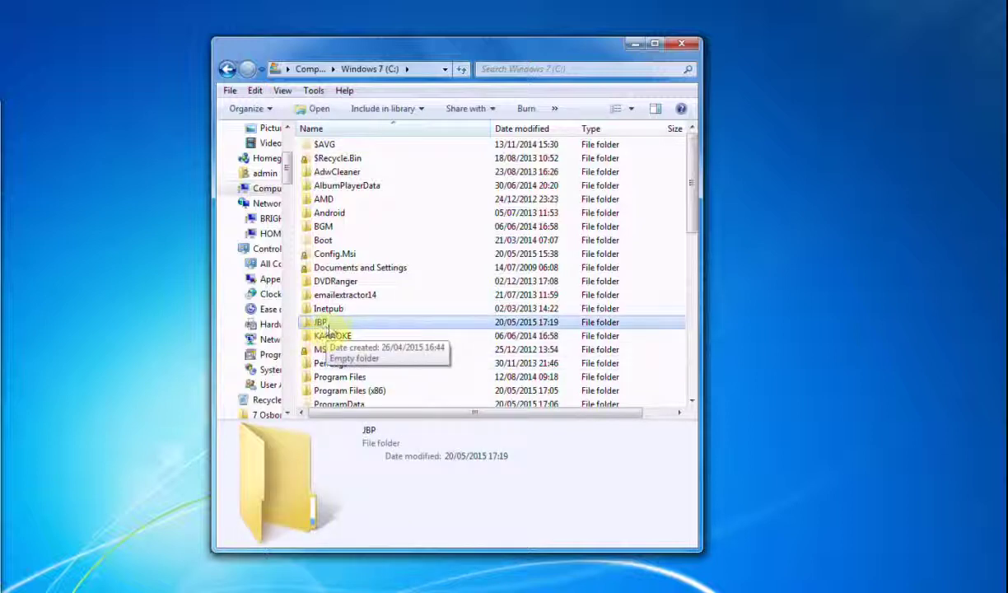
{"action": "double_click", "coordinate": [333, 326]}
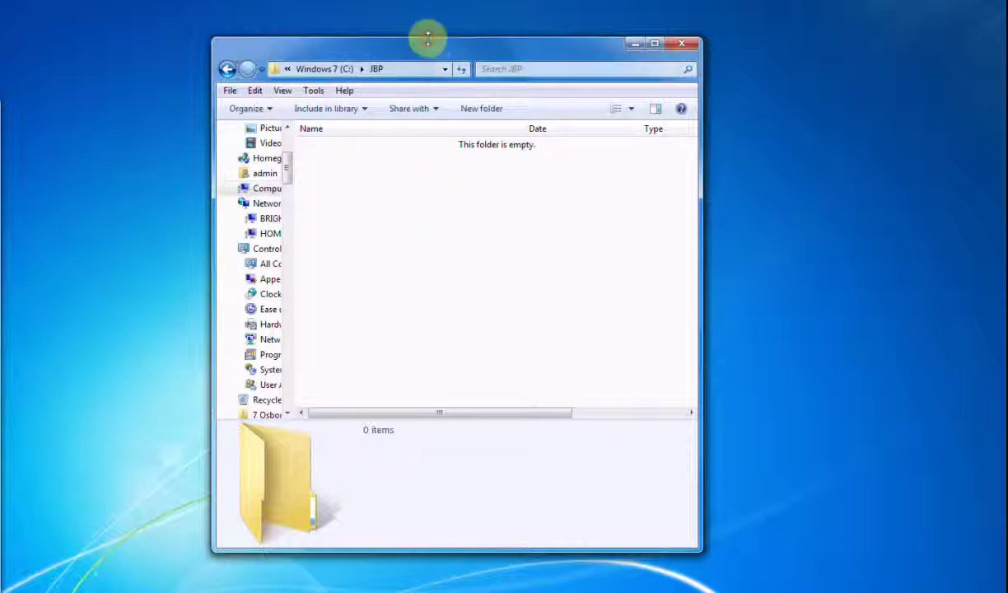
{"action": "left_click_drag", "start_coordinate": [428, 38], "coordinate": [428, 27]}
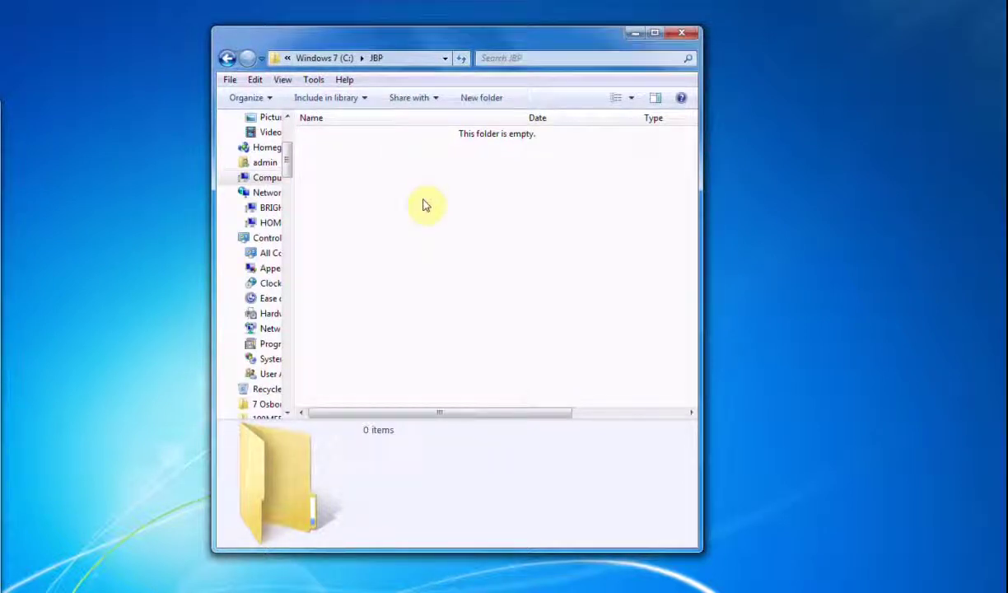
Create a new folder named Pop inside JBP with the New > Folder menu.
{"action": "right_click", "coordinate": [358, 165]}
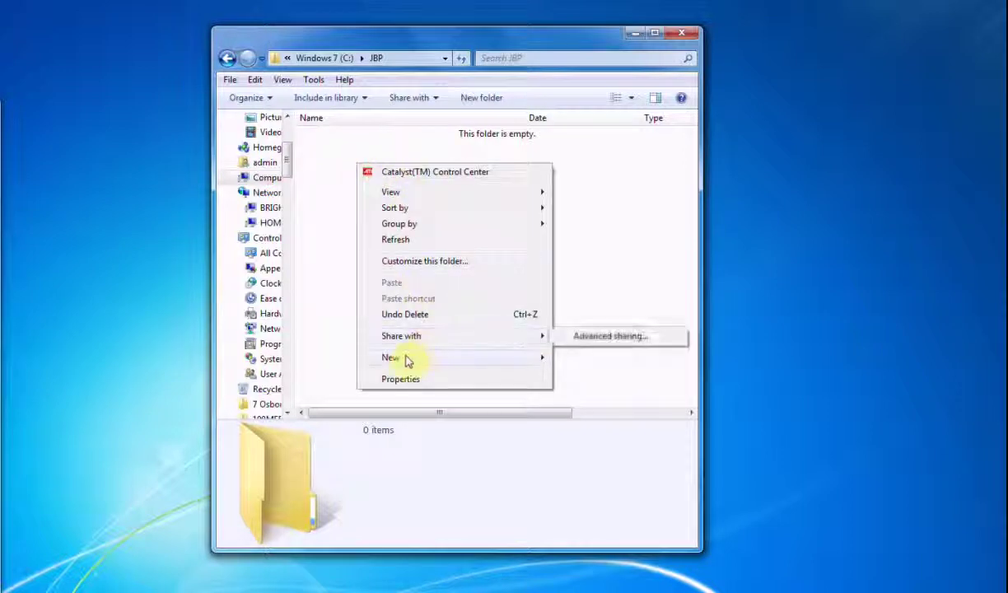
{"action": "mouse_move", "coordinate": [406, 361]}
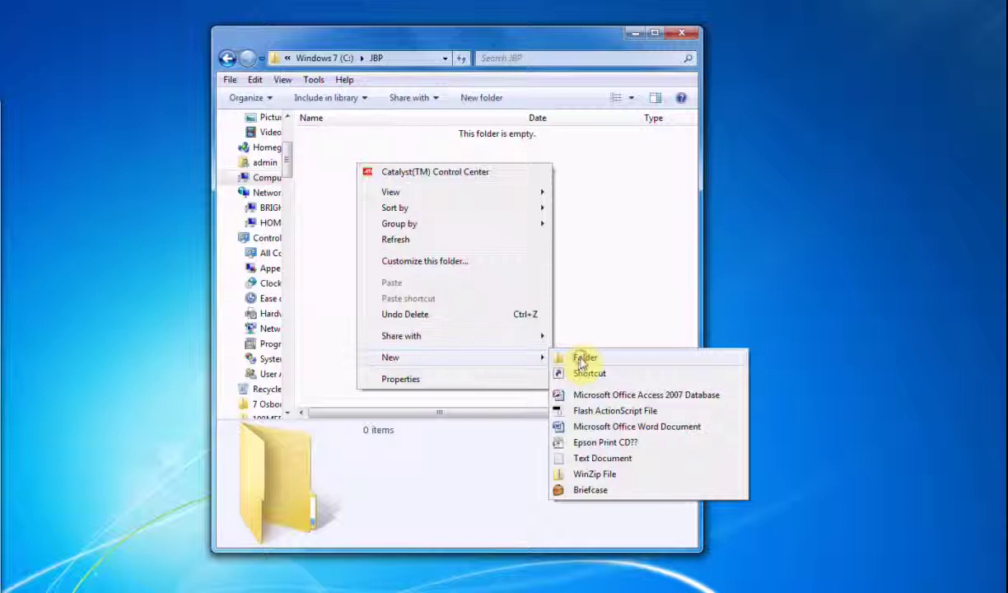
{"action": "left_click", "coordinate": [583, 361]}
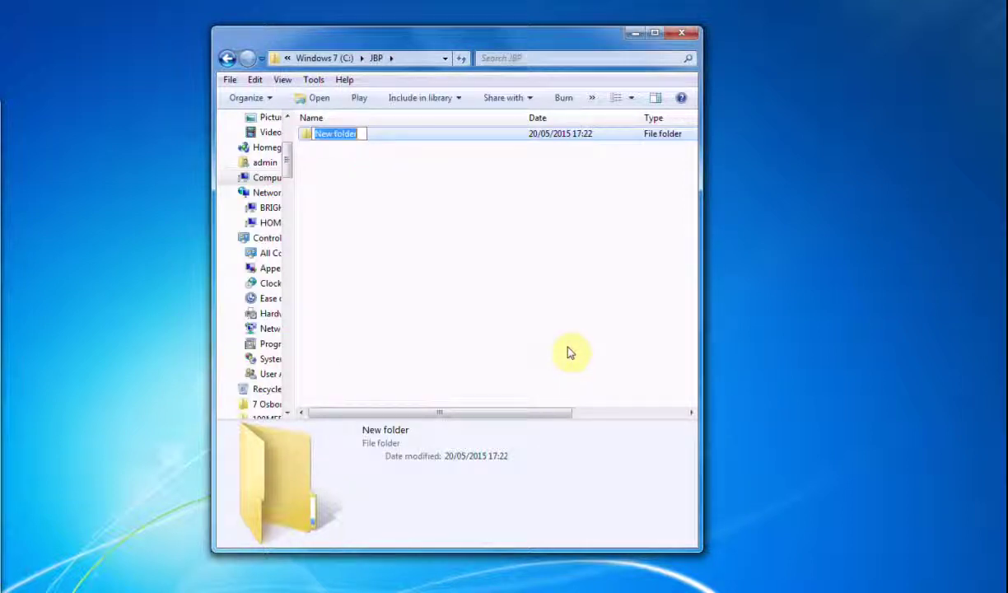
{"action": "type", "text": "7"}
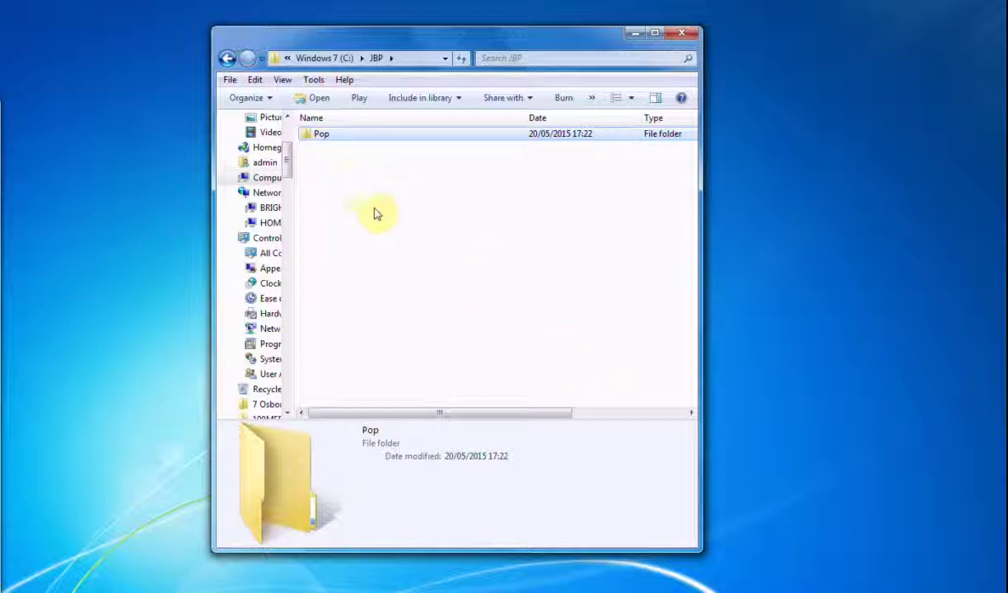
Add a second new folder named Rock next to Pop in JBP.
{"action": "right_click", "coordinate": [371, 186]}
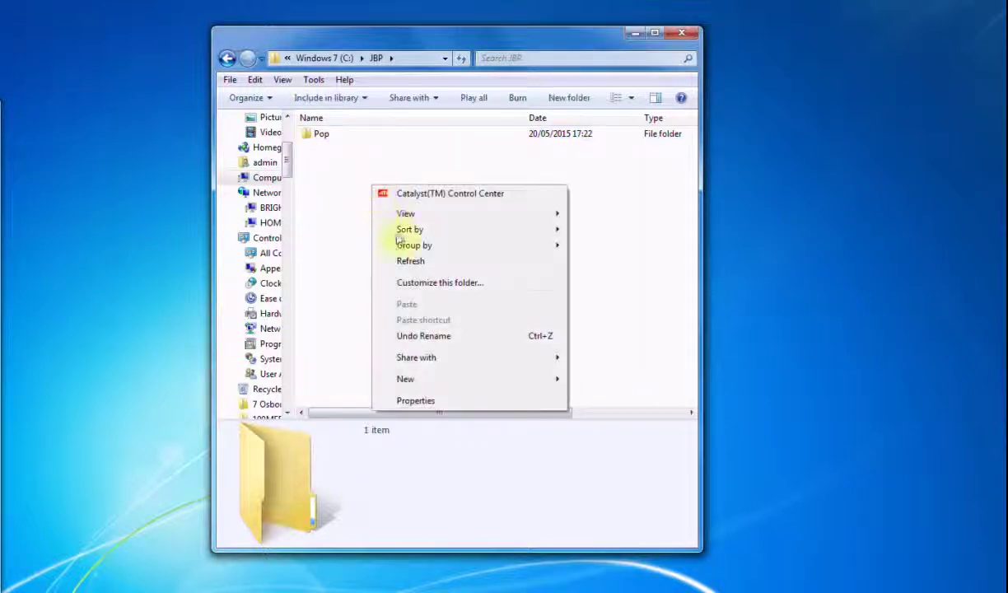
{"action": "mouse_move", "coordinate": [437, 380]}
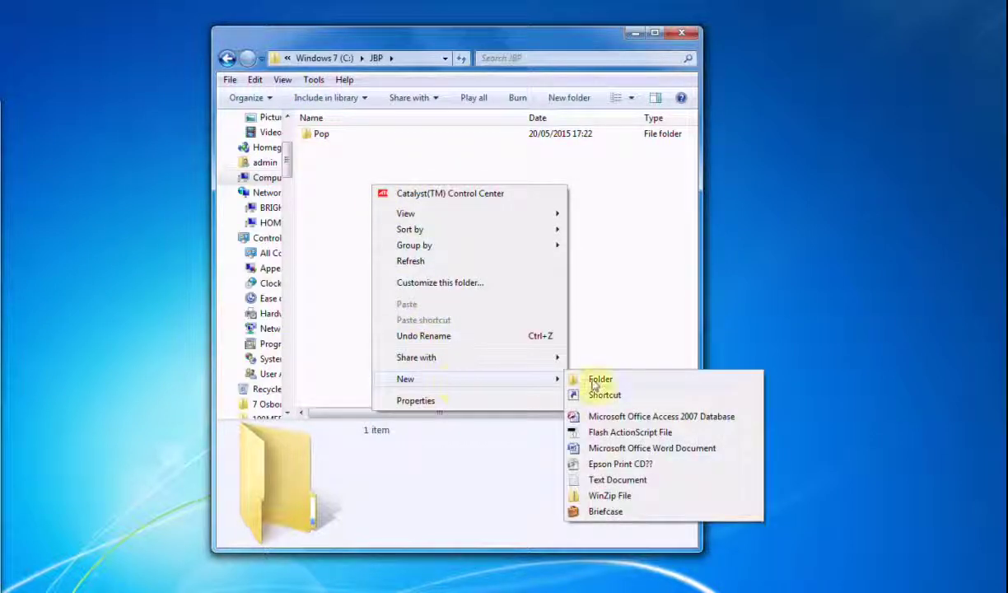
{"action": "left_click", "coordinate": [594, 381]}
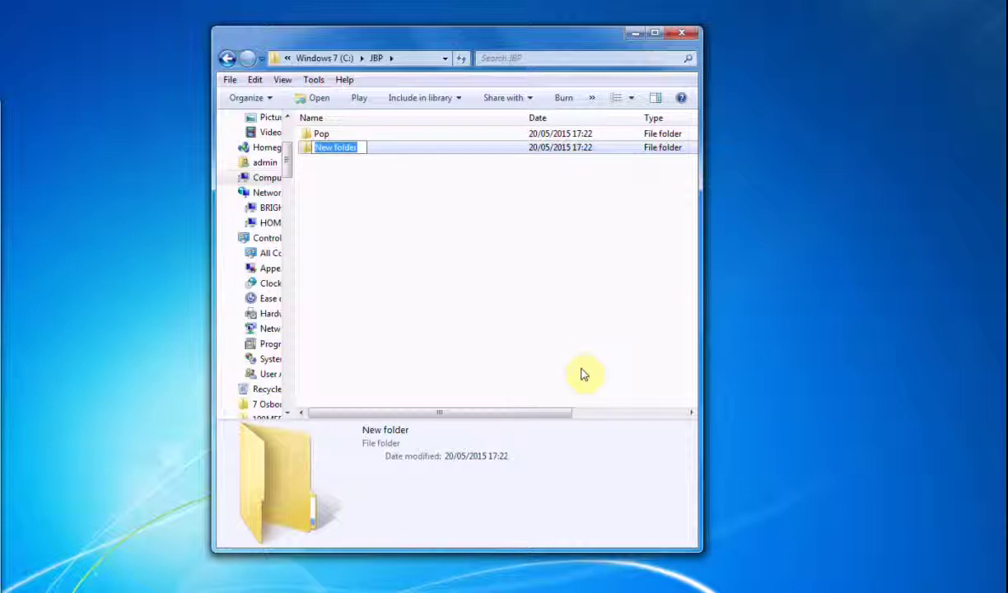
{"action": "type", "text": "Rock"}
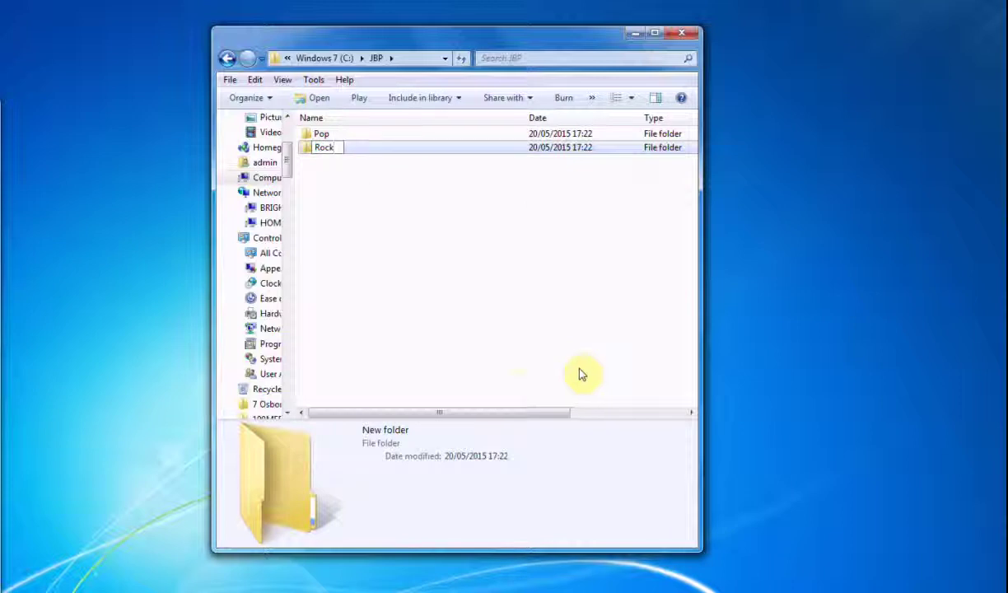
{"action": "left_click", "coordinate": [487, 335]}
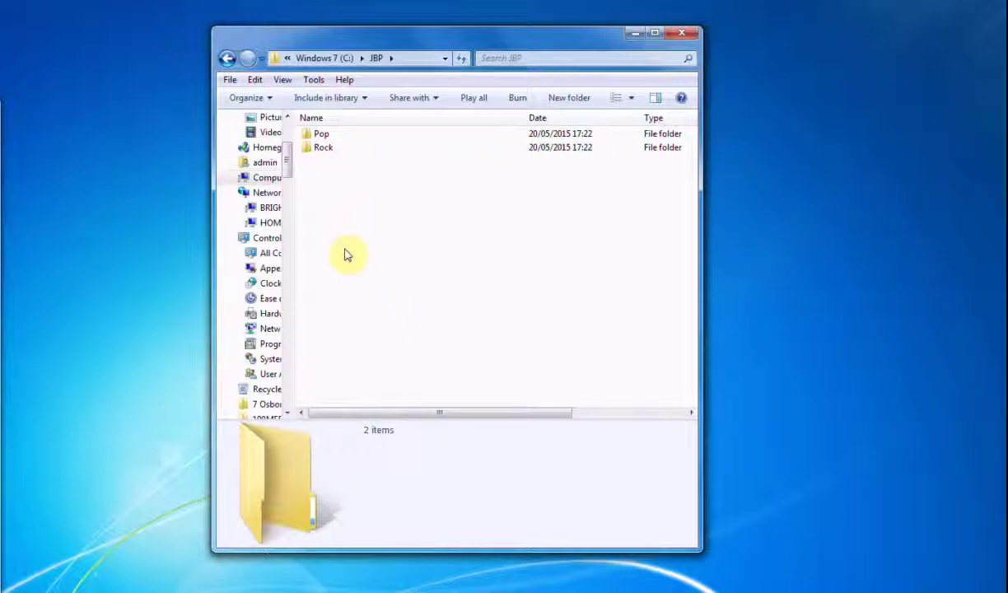
Open the Pop folder and place its window beside the Music window.
{"action": "left_click", "coordinate": [319, 138]}
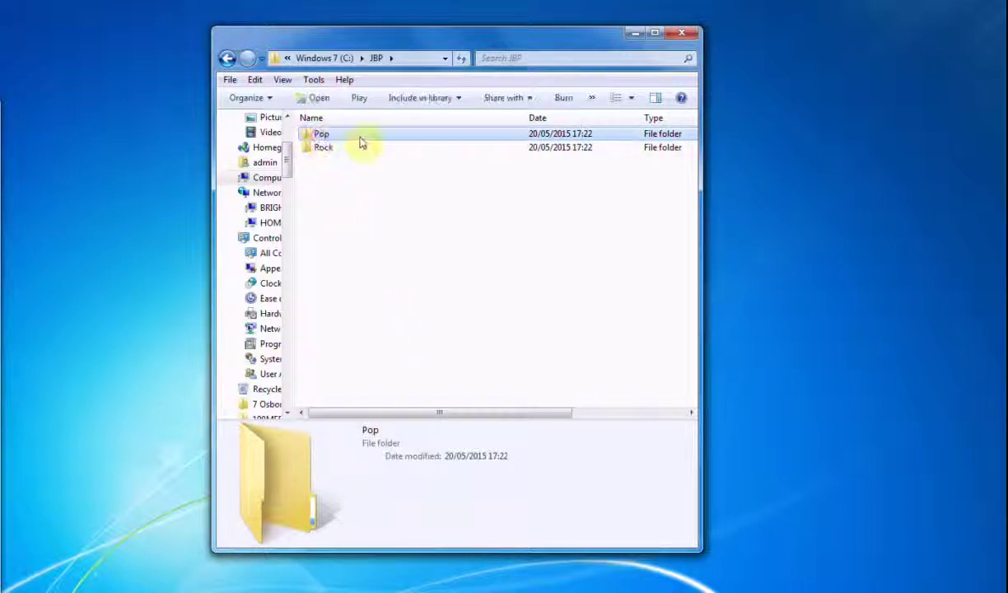
{"action": "double_click", "coordinate": [354, 138]}
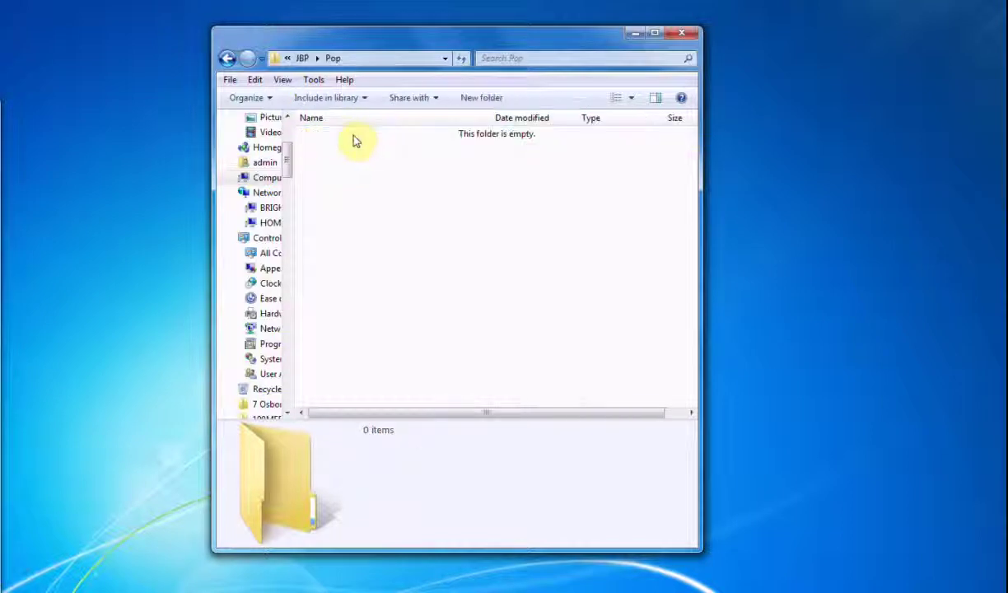
{"action": "left_click_drag", "start_coordinate": [382, 35], "coordinate": [616, 25]}
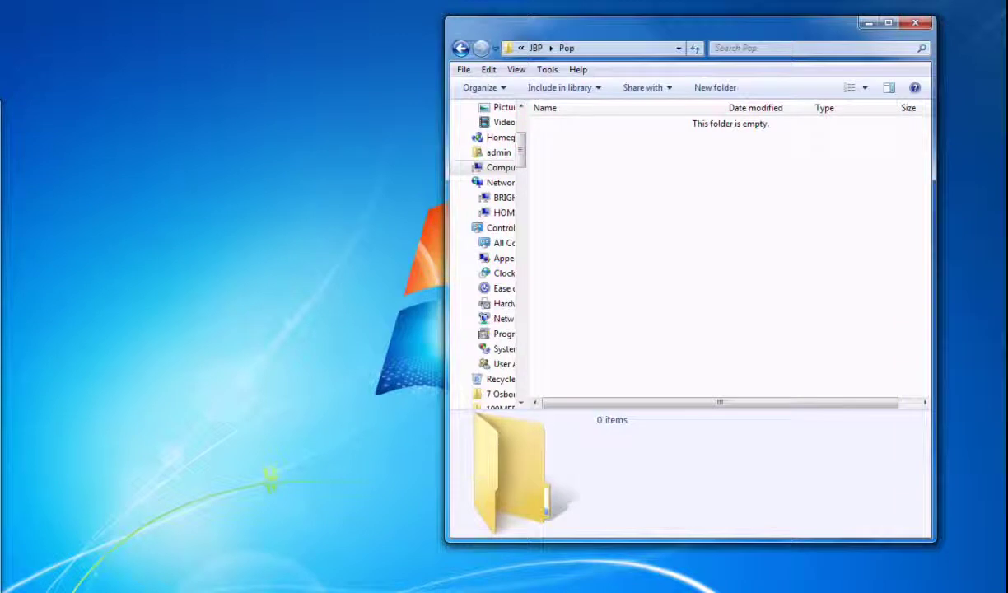
{"action": "left_click_drag", "start_coordinate": [0, 103], "coordinate": [260, 33]}
Move the Amy Winehouse, Corinne Bailey Rae and James Blunt Back To Bedlam folders into Pop.
{"action": "left_click_drag", "start_coordinate": [525, 31], "coordinate": [584, 27]}
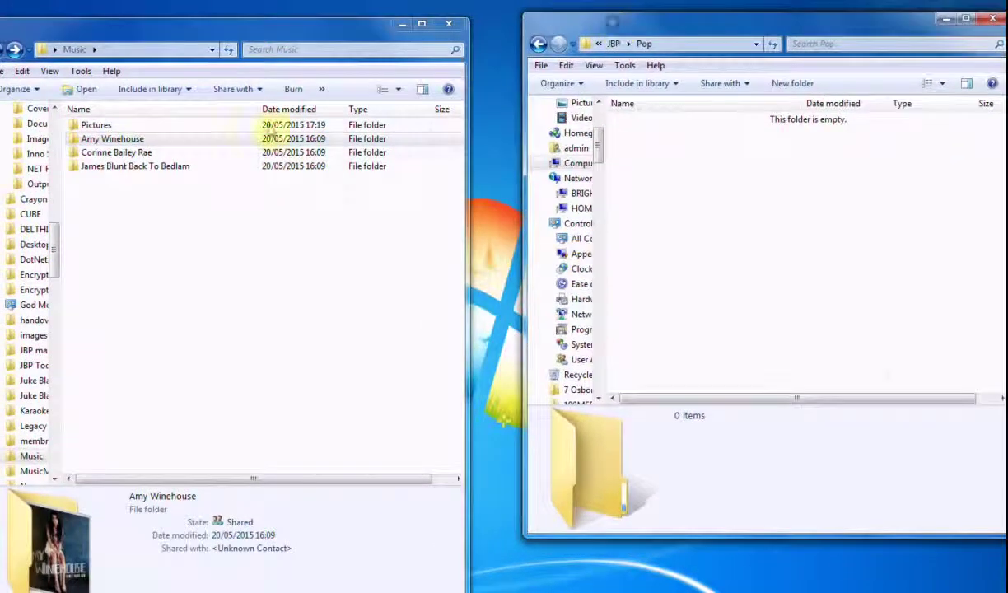
{"action": "left_click", "coordinate": [102, 139]}
{"action": "left_click", "coordinate": [110, 168], "text": "shift"}
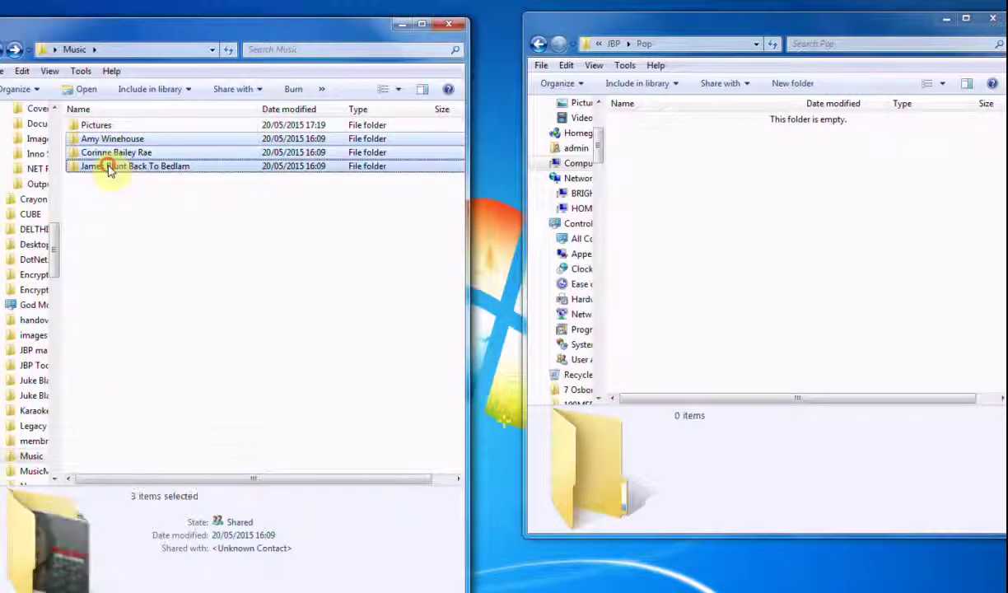
{"action": "left_click_drag", "start_coordinate": [131, 140], "coordinate": [692, 186]}
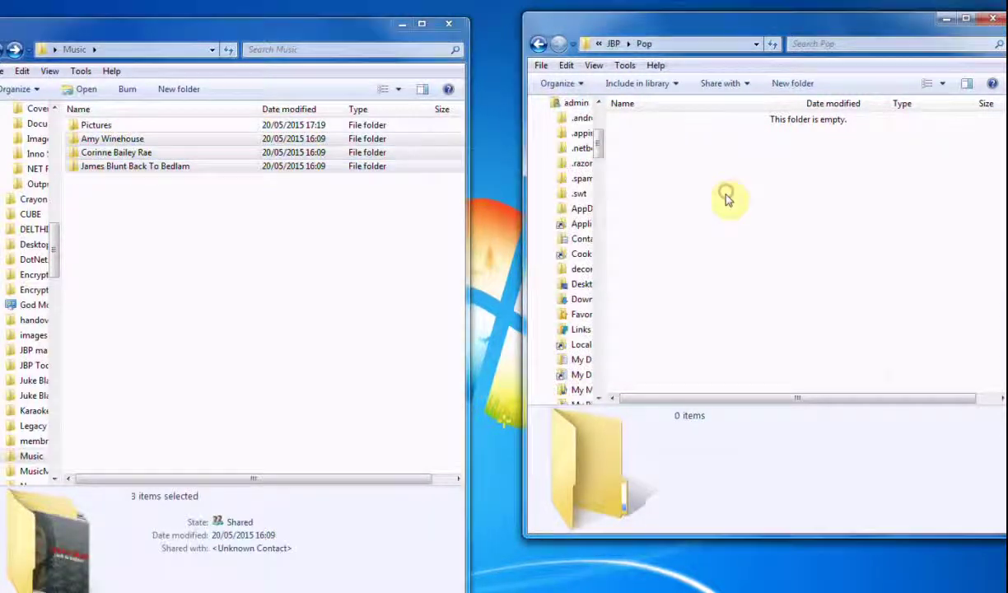
Check each moved album folder in Pop, previewing the Corinne Bailey Rae cover.
{"action": "left_click", "coordinate": [686, 235]}
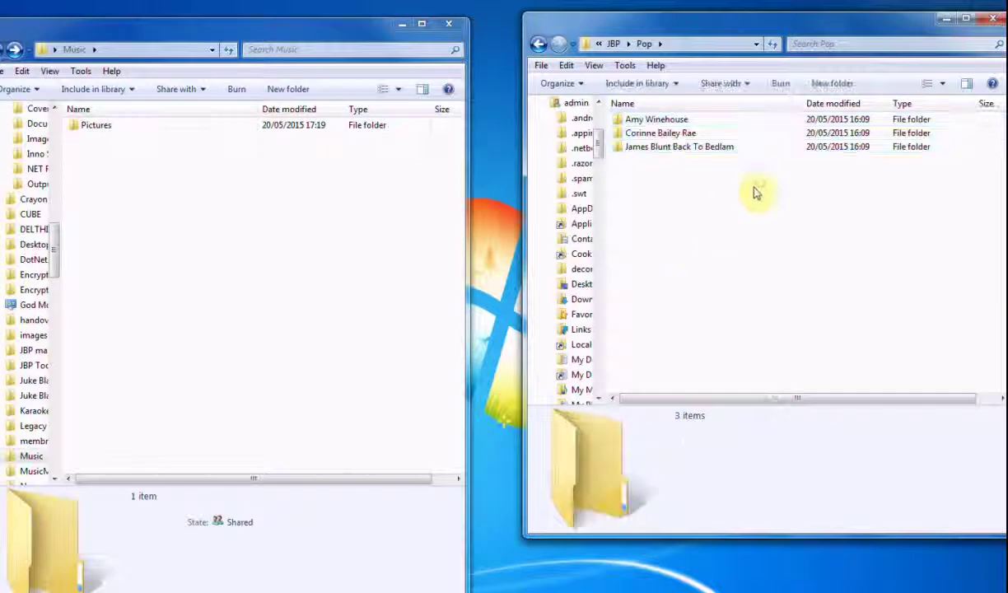
{"action": "left_click", "coordinate": [667, 120]}
{"action": "left_click", "coordinate": [665, 133]}
{"action": "left_click", "coordinate": [674, 147]}
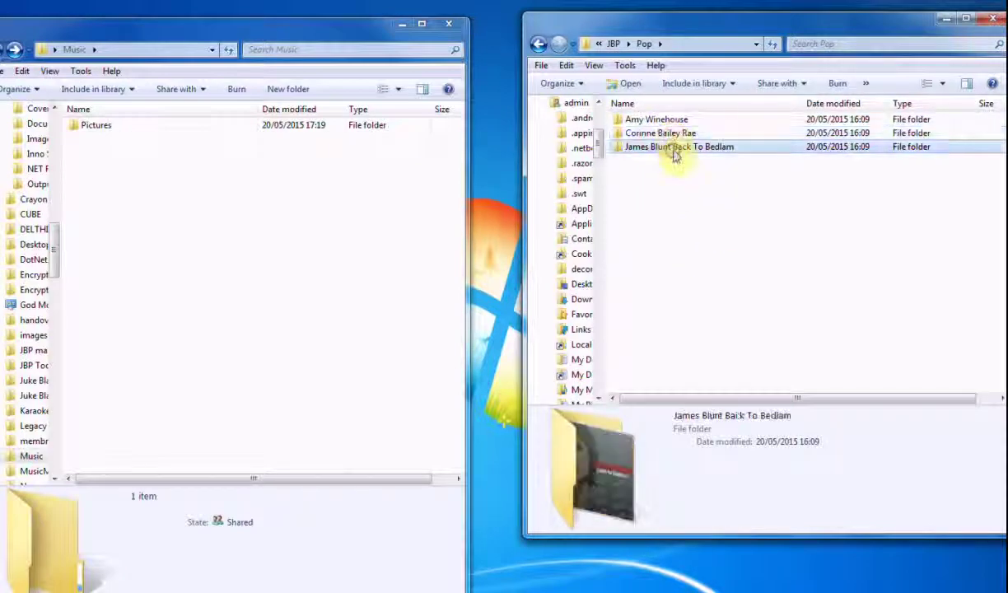
{"action": "left_click", "coordinate": [671, 134]}
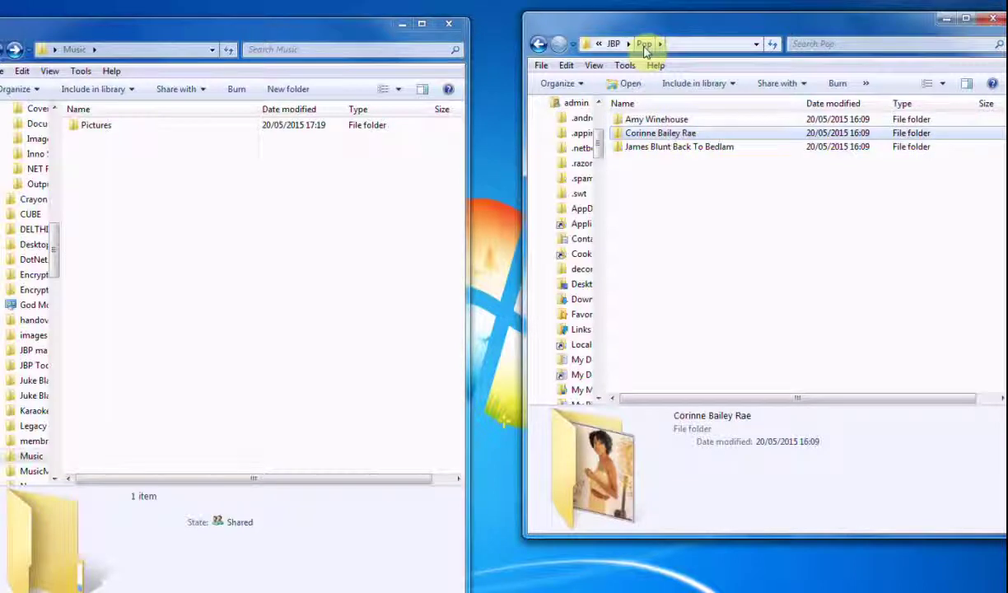
{"action": "left_click", "coordinate": [677, 200]}
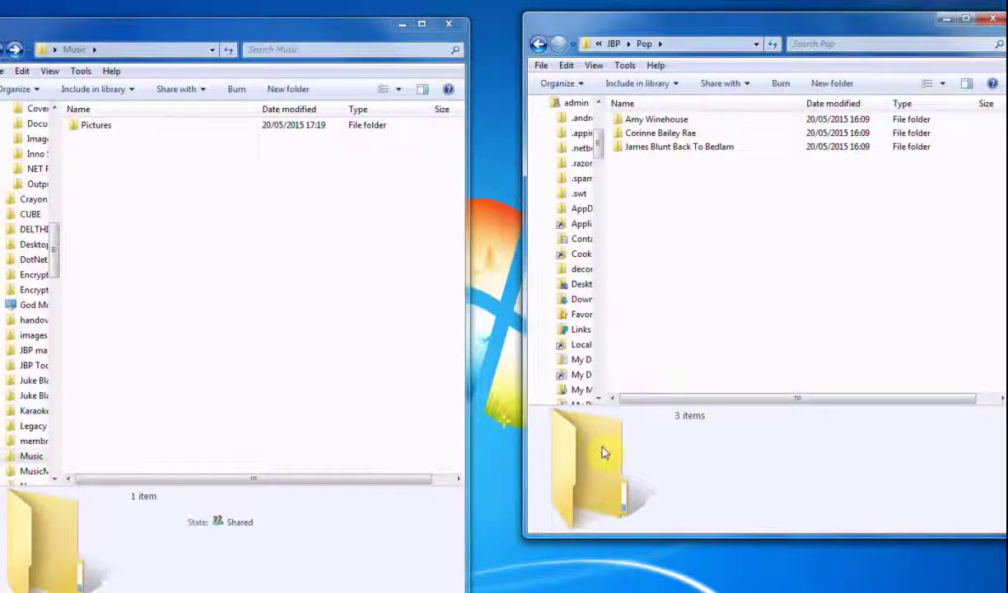
Move folder.jpg from Music's Pictures folder into Pop and preview the cover there.
{"action": "double_click", "coordinate": [97, 126]}
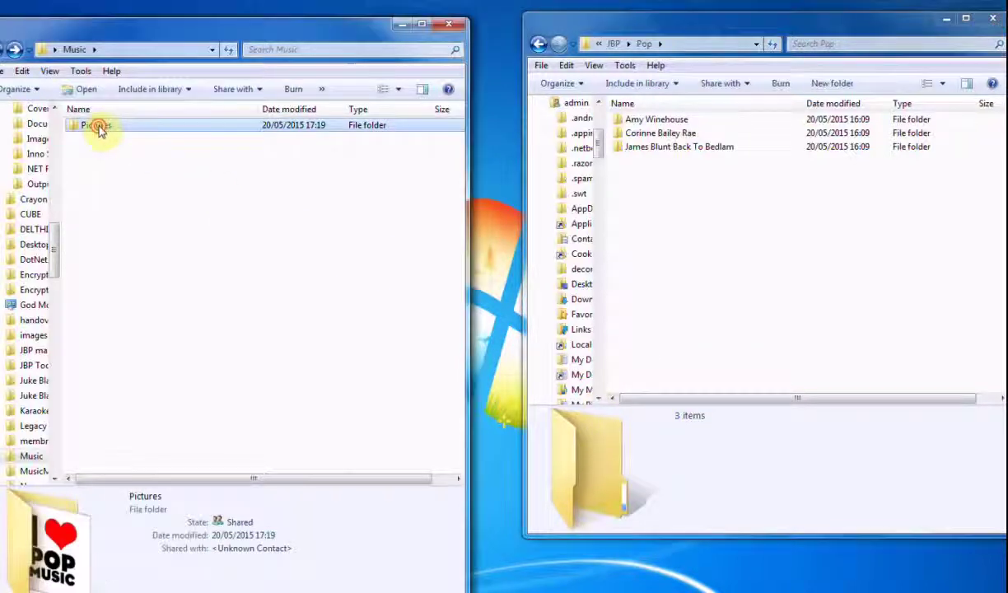
{"action": "left_click", "coordinate": [103, 130]}
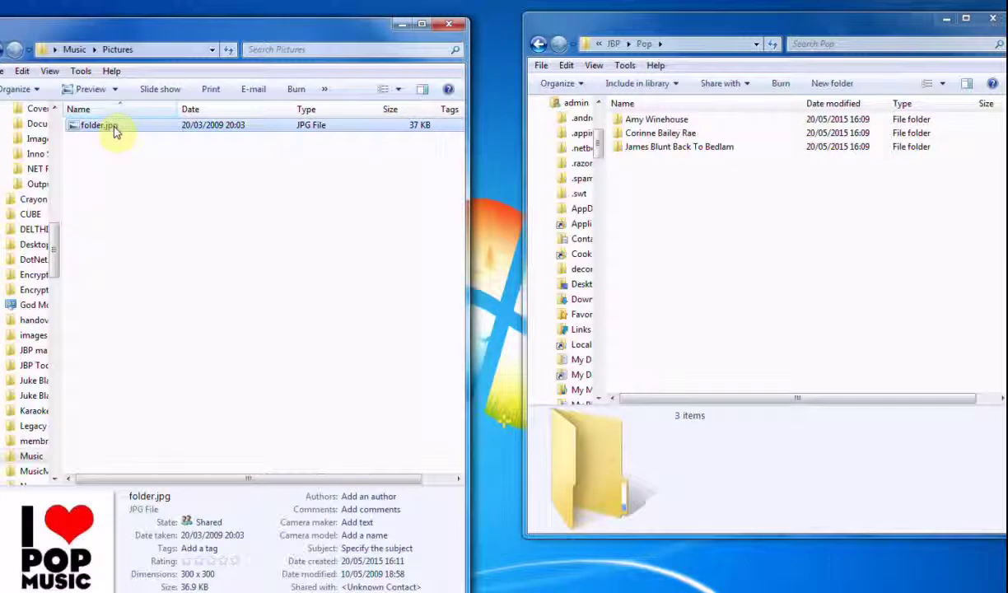
{"action": "left_click_drag", "start_coordinate": [115, 133], "coordinate": [655, 256]}
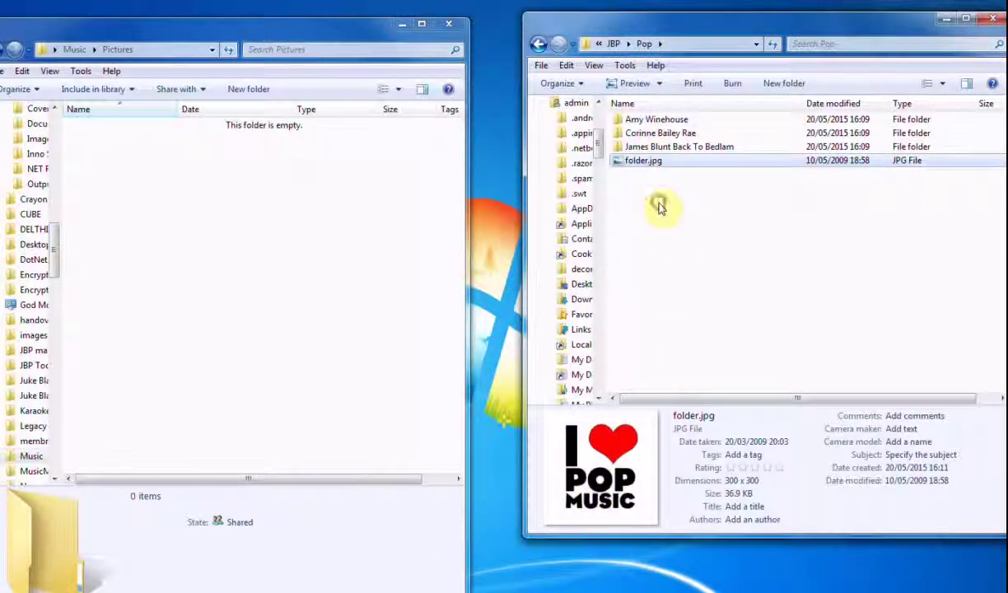
{"action": "left_click", "coordinate": [659, 206]}
{"action": "left_click", "coordinate": [648, 162]}
Go up to JBP, close the Music Pictures window, and center the JBP window.
{"action": "left_click", "coordinate": [616, 45]}
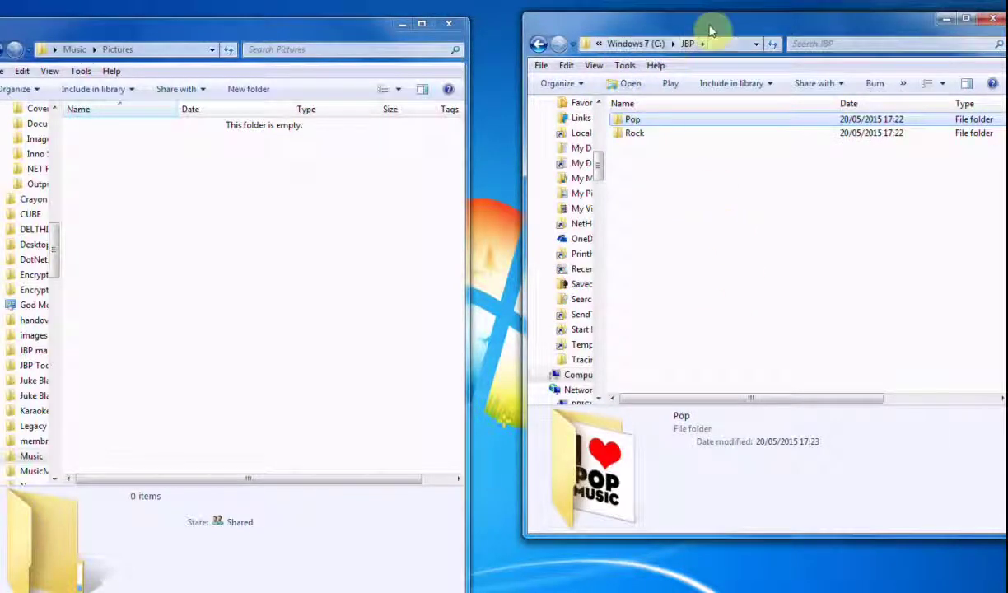
{"action": "left_click", "coordinate": [402, 23]}
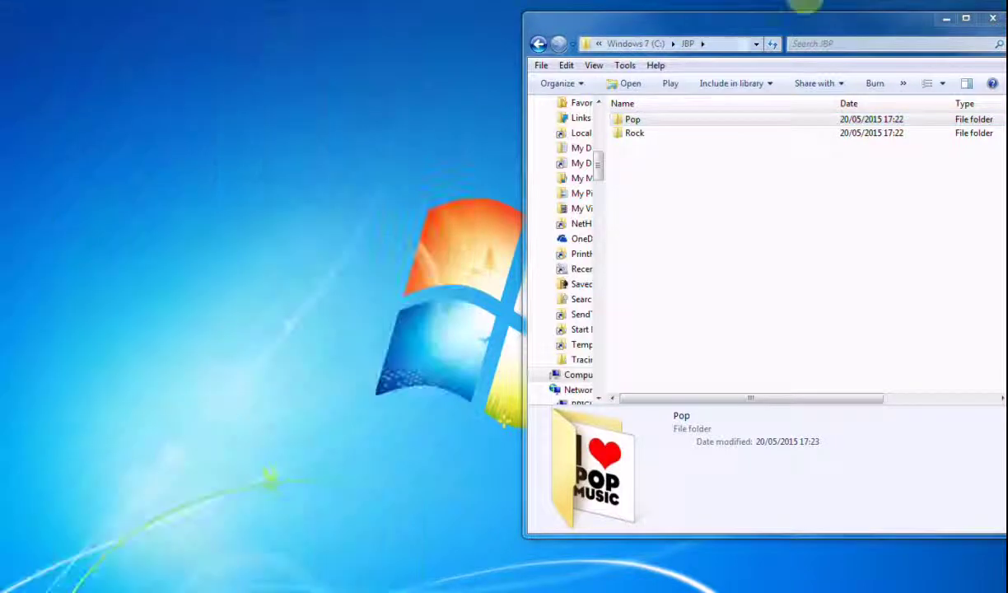
{"action": "left_click_drag", "start_coordinate": [792, 27], "coordinate": [471, 47]}
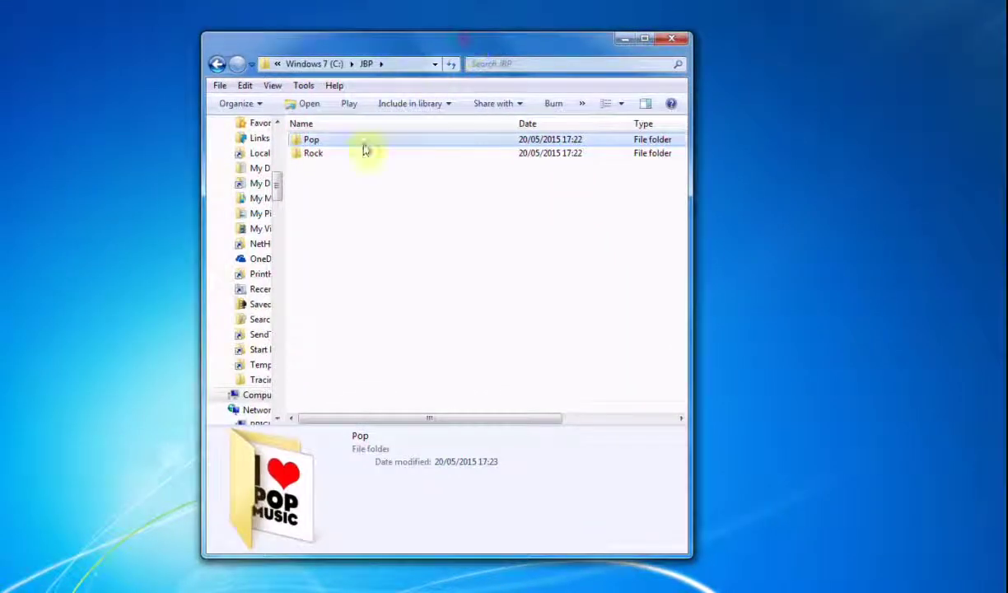
Open Rock and then Pop to check their contents, returning to JBP each time.
{"action": "double_click", "coordinate": [306, 156]}
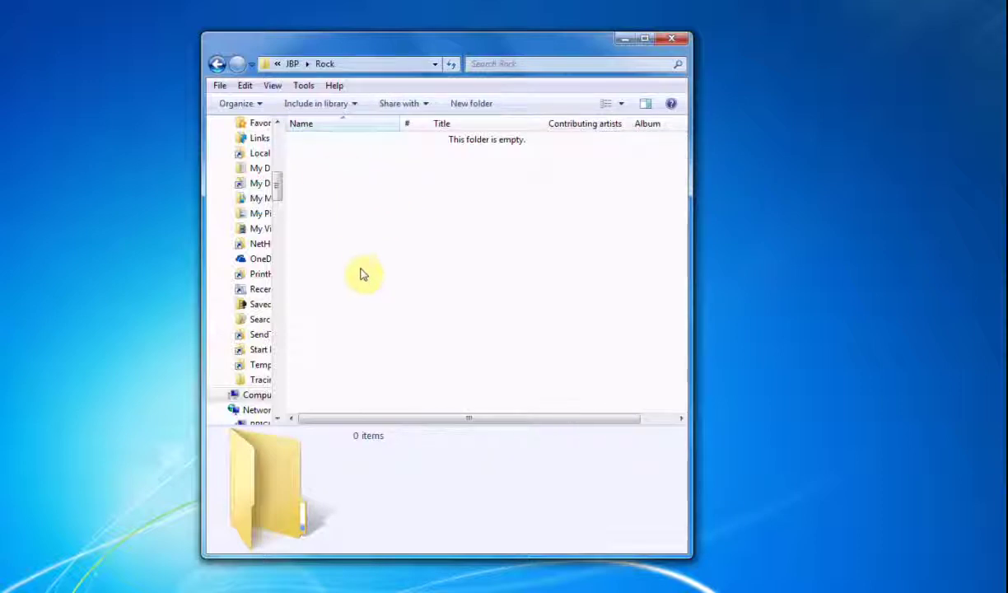
{"action": "left_click", "coordinate": [216, 64]}
{"action": "double_click", "coordinate": [331, 139]}
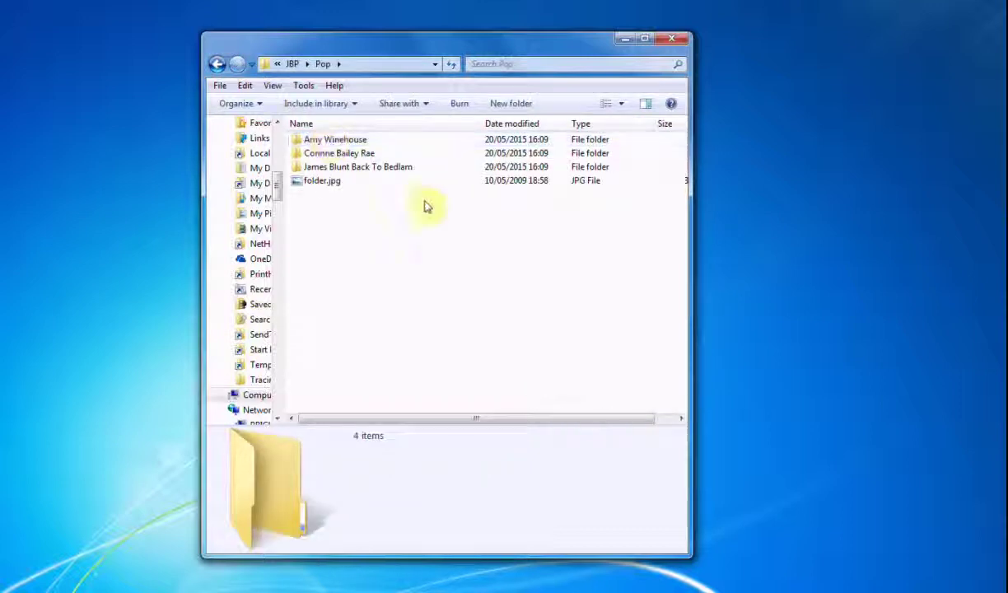
{"action": "left_click", "coordinate": [217, 66]}
{"action": "left_click_drag", "start_coordinate": [348, 45], "coordinate": [513, 43]}
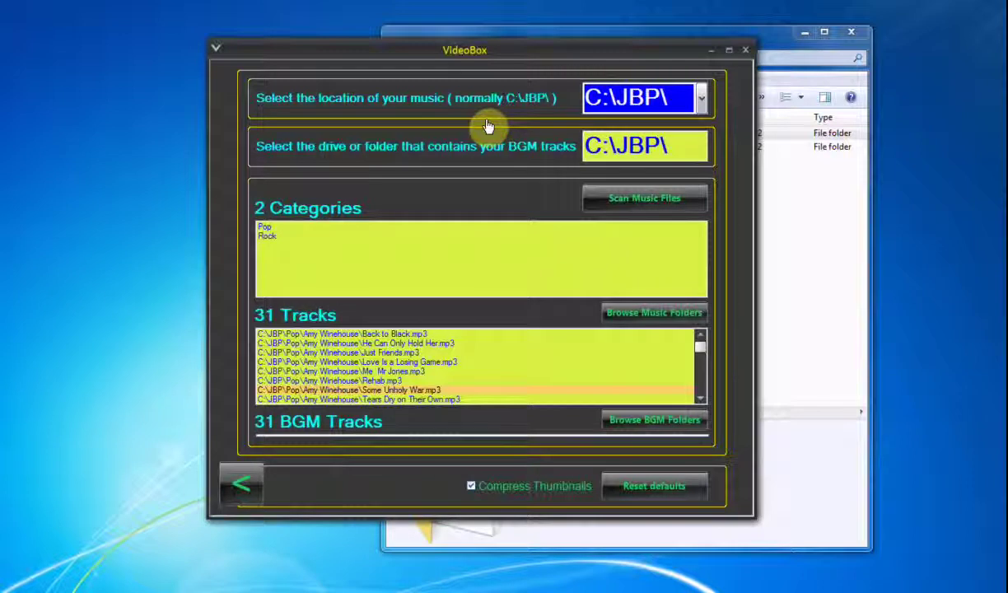
Scan C:\JBP\ in VideoBox, confirming 2 categories (Pop, Rock) and 31 tracks.
{"action": "left_click", "coordinate": [619, 206]}
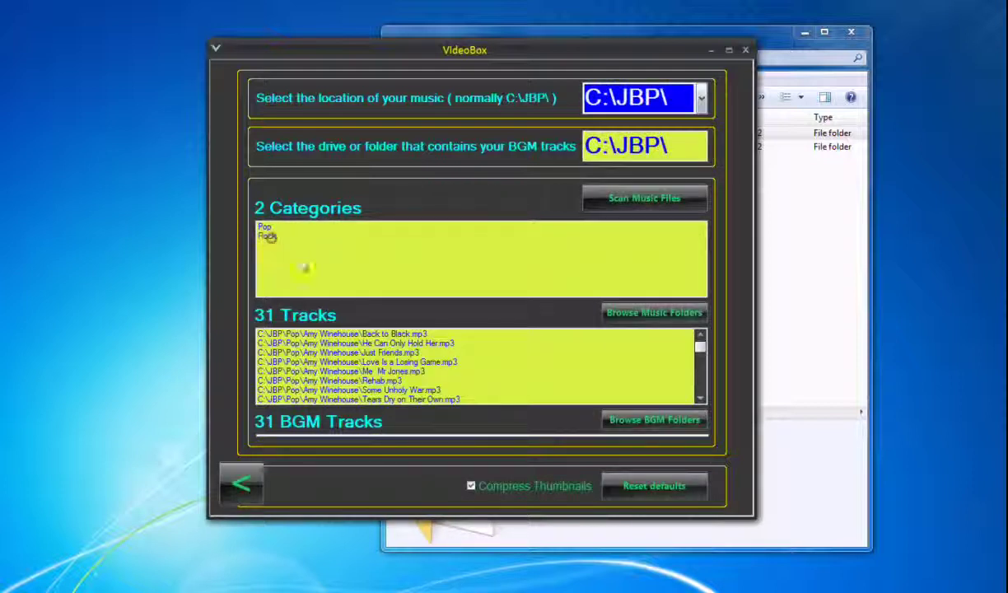
{"action": "left_click", "coordinate": [387, 390]}
Rescan C:\JBP\ in Juke Blaster Pro and confirm Pop, Rock and 31 tracks, including Love Is a Losing Game.
{"action": "left_click_drag", "start_coordinate": [622, 54], "coordinate": [3, 54]}
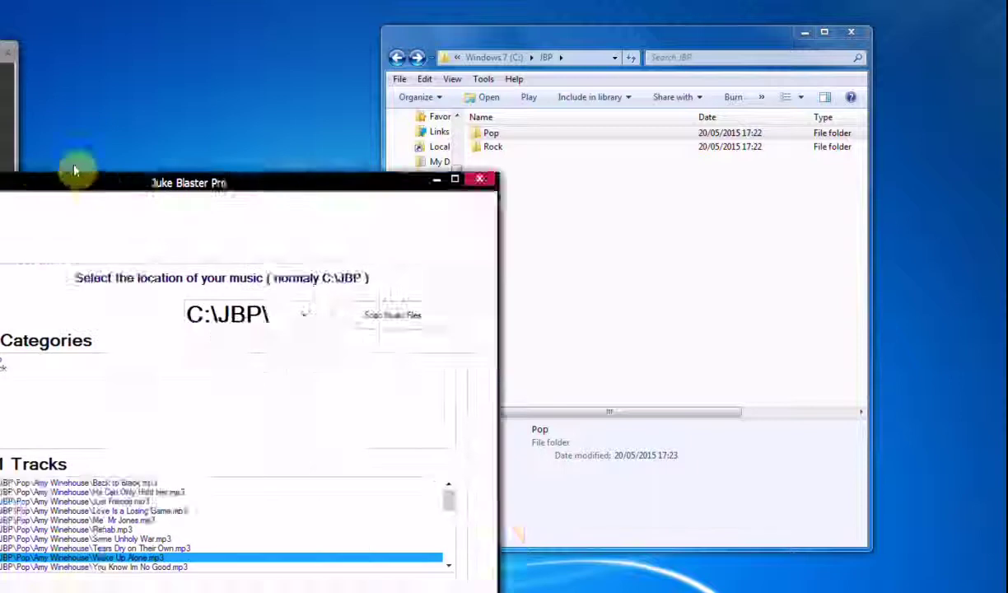
{"action": "left_click_drag", "start_coordinate": [76, 169], "coordinate": [311, 71]}
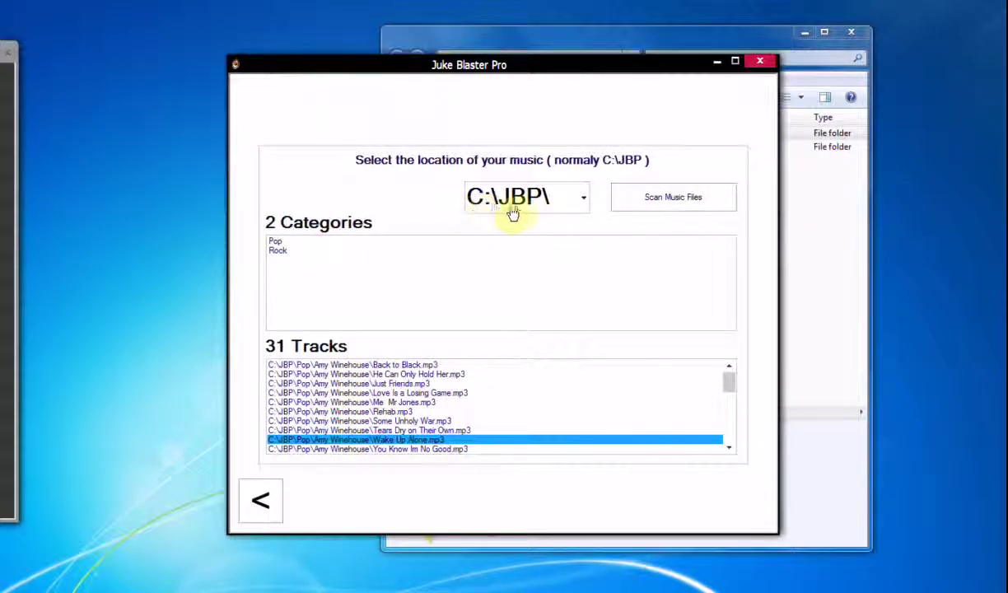
{"action": "left_click", "coordinate": [674, 202]}
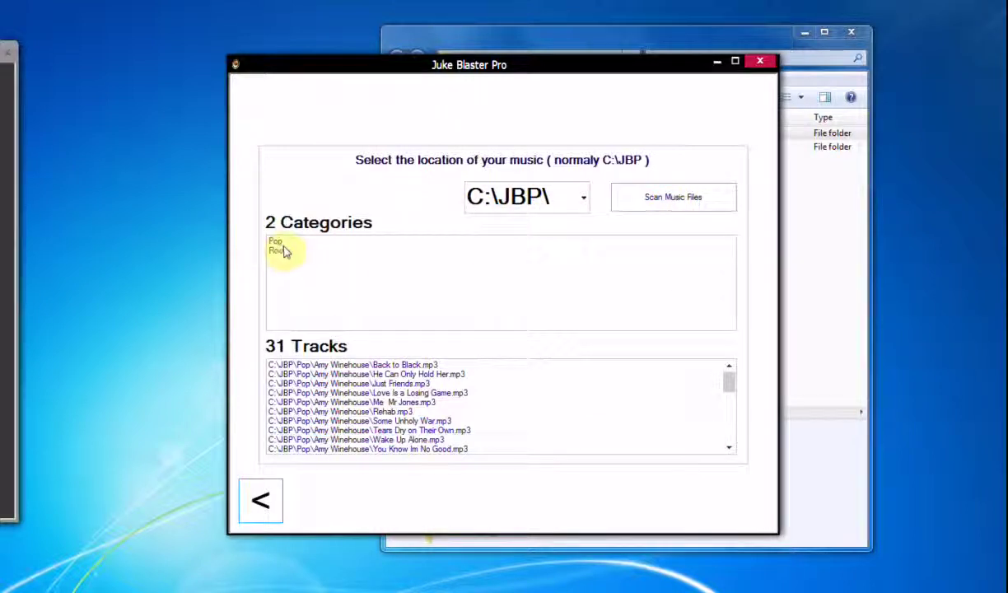
{"action": "left_click", "coordinate": [378, 394]}
{"action": "left_click", "coordinate": [378, 420]}
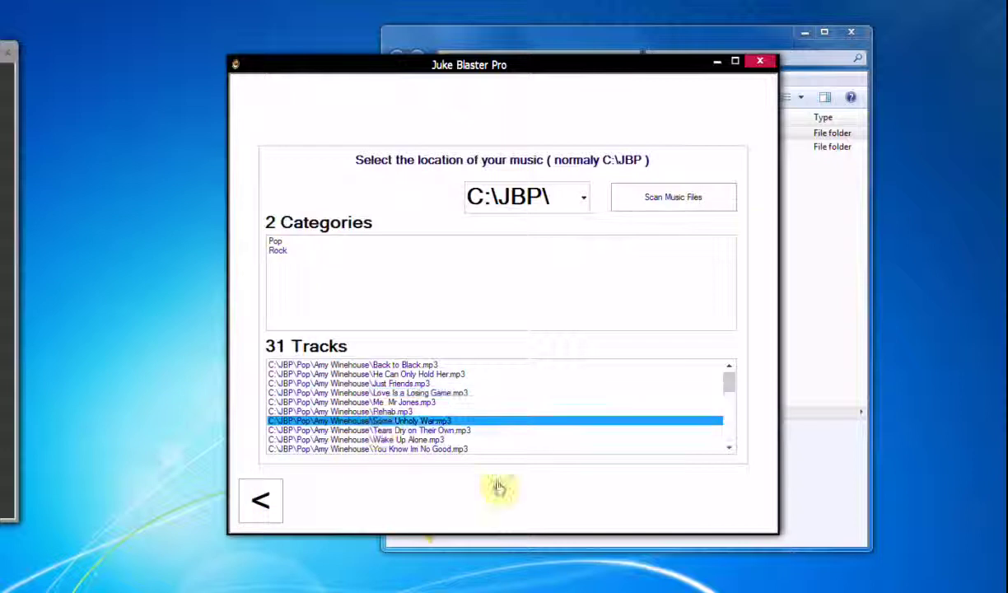